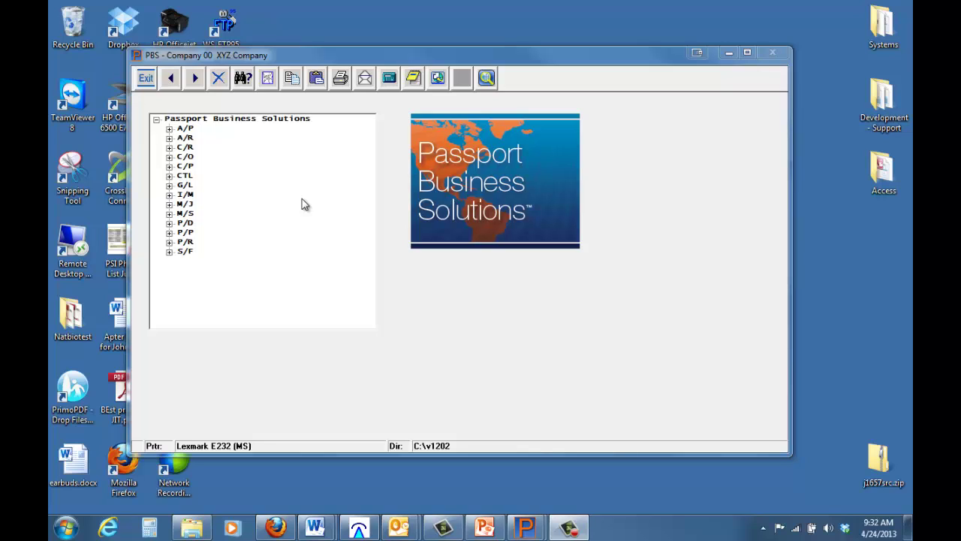
- Run the A/R customer report by customer number with the default criteria, using View as PDF as the output
click(170, 138)
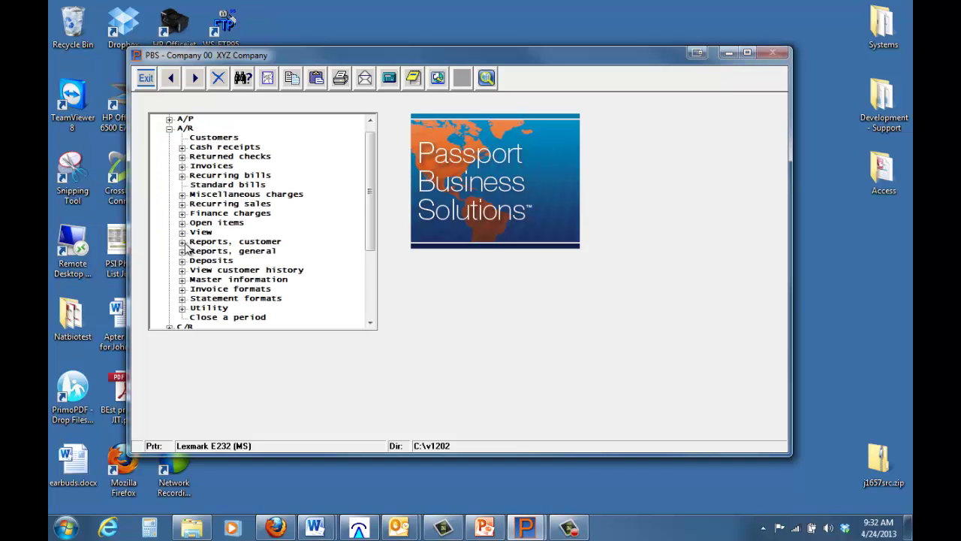
click(182, 242)
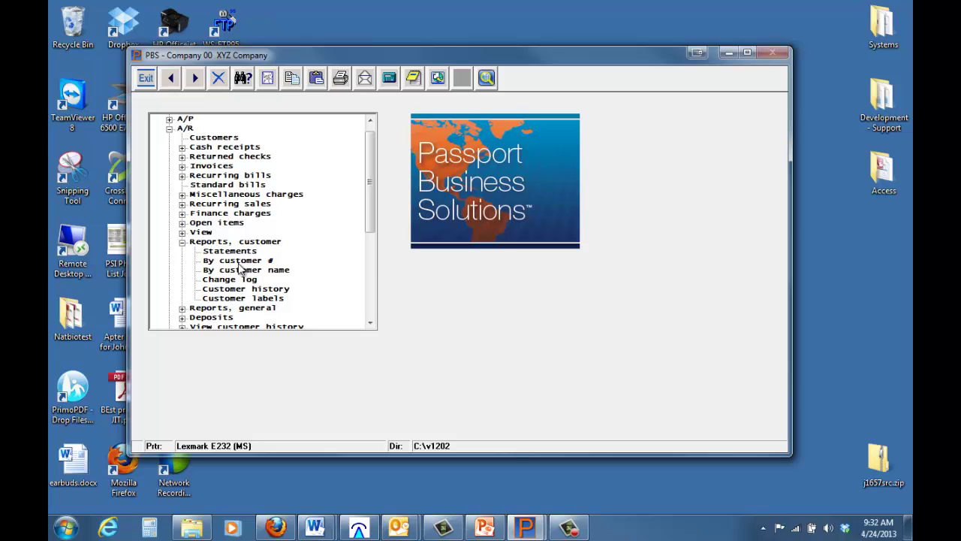
double_click(239, 261)
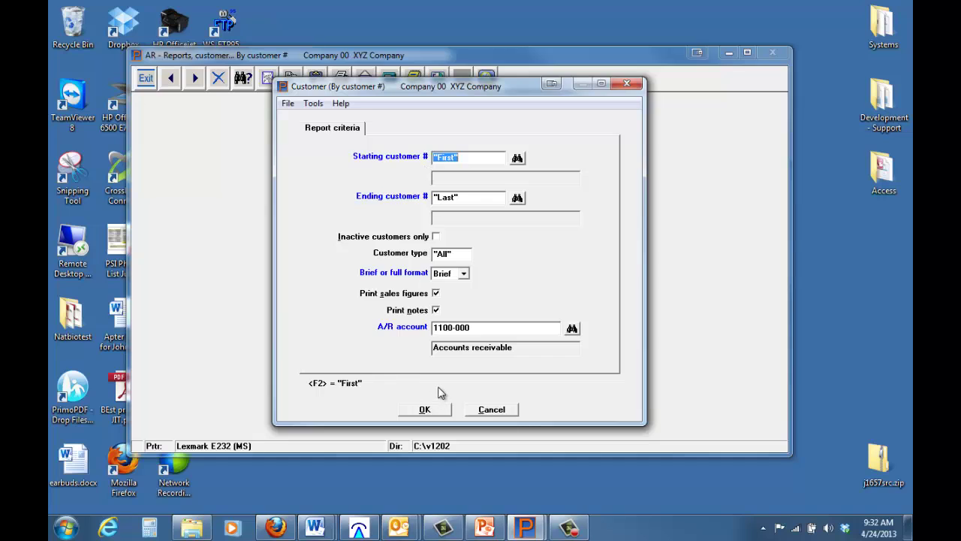
click(430, 409)
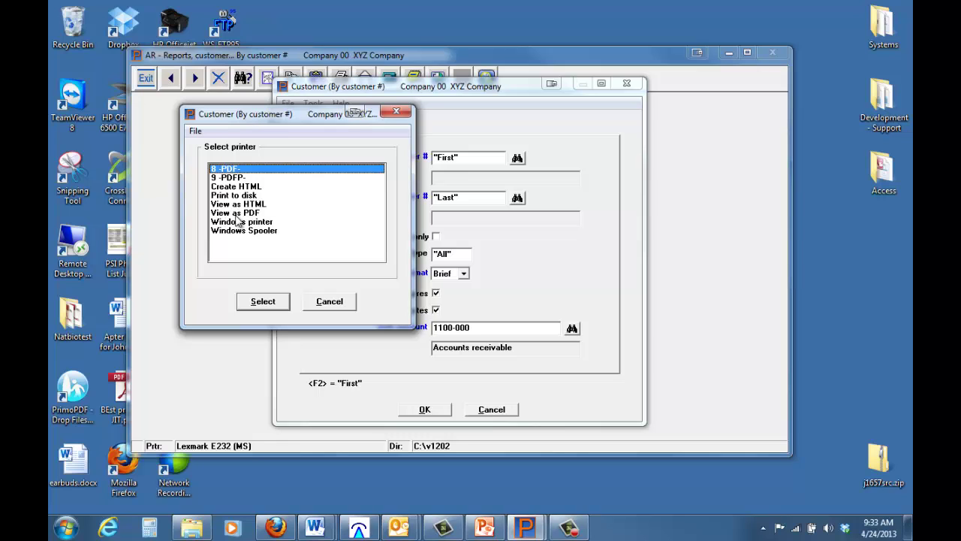
click(237, 215)
click(260, 304)
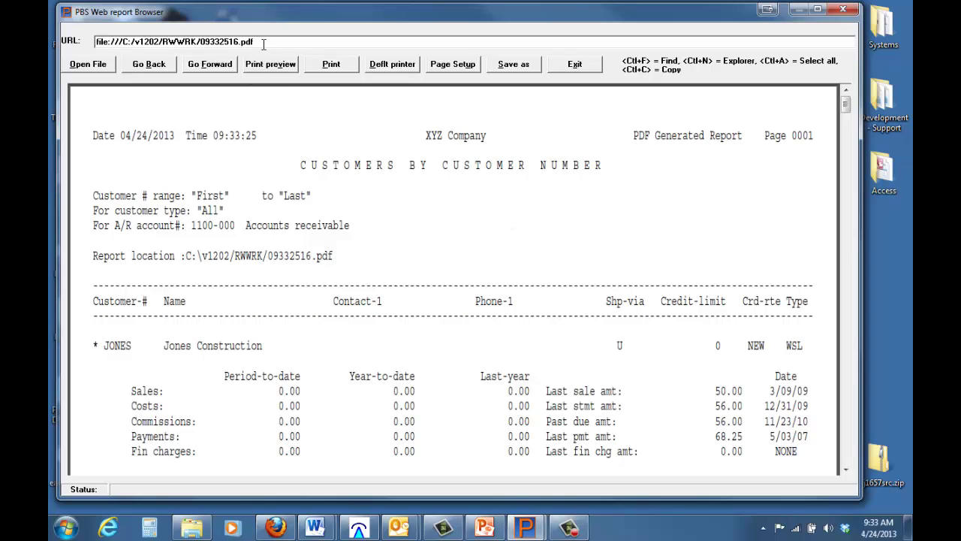
- Look over the report's file path and first page, and display the full Adobe Reader toolbar
drag(263, 44, 156, 42)
click(326, 197)
scroll(305, 222, down, 10)
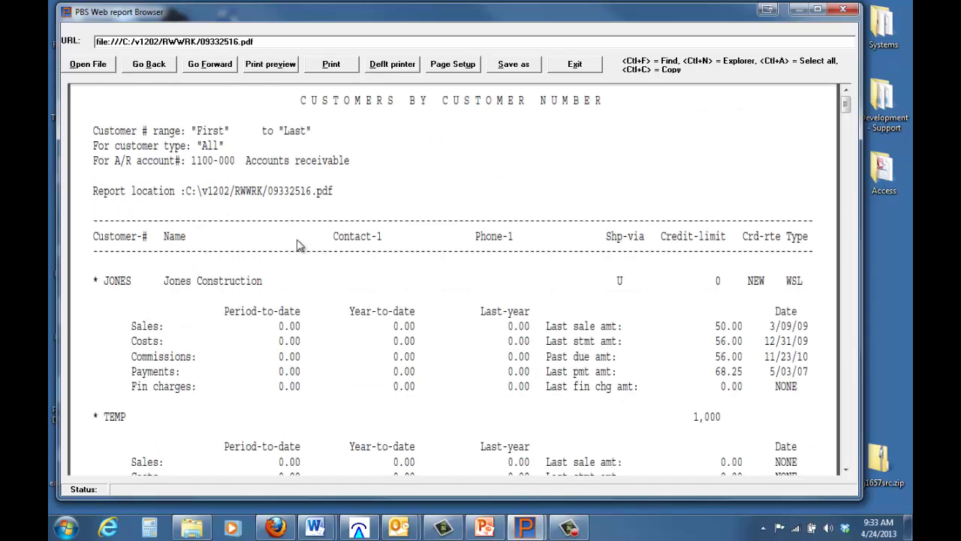
scroll(232, 272, up, 10)
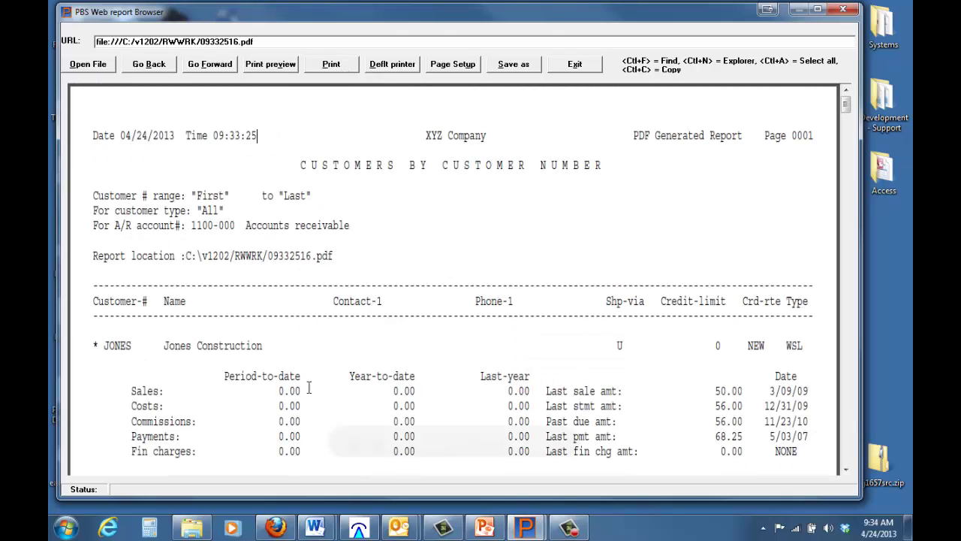
mouse_move(451, 443)
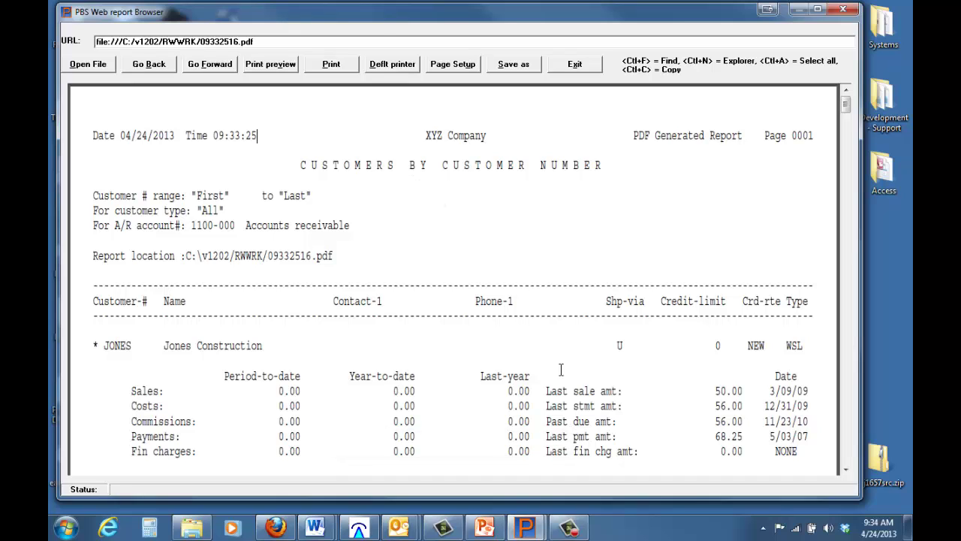
mouse_move(562, 452)
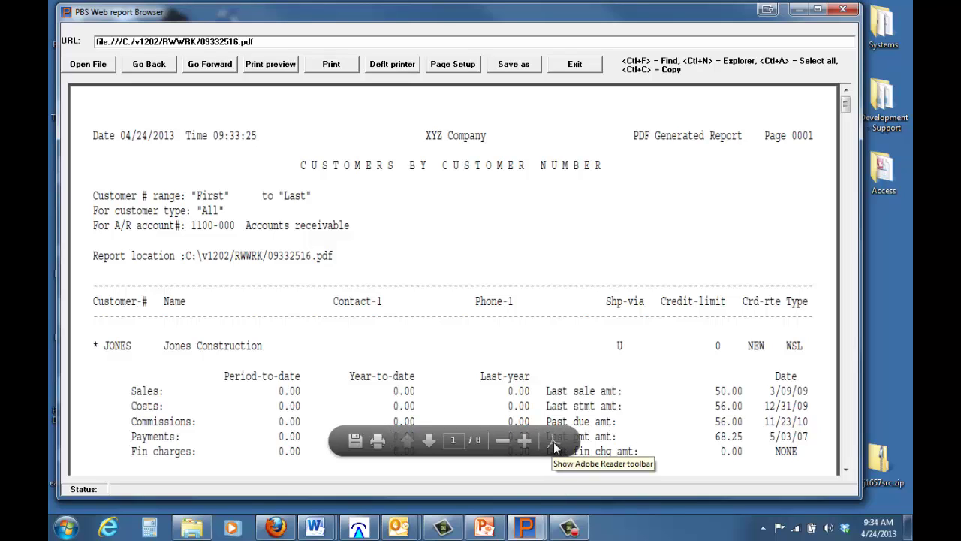
click(553, 441)
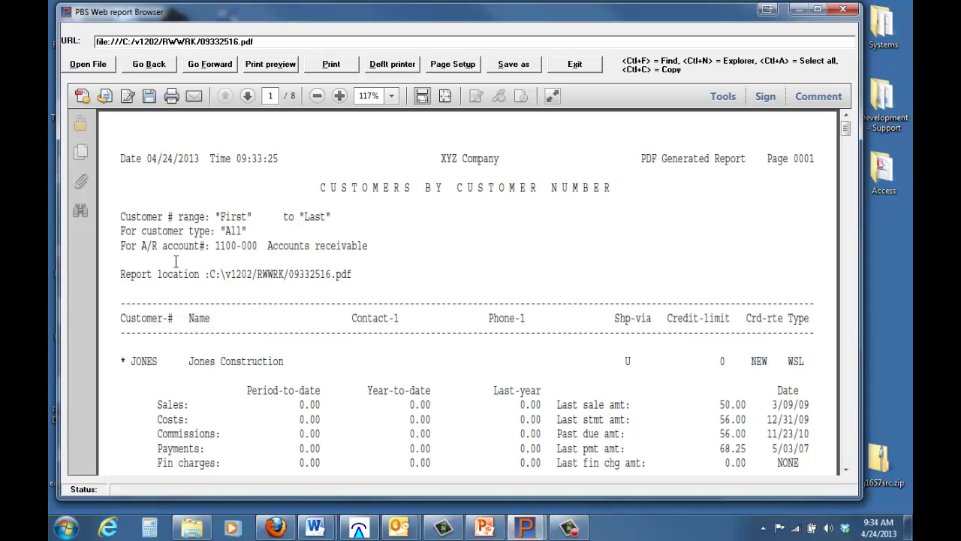
- Search the report PDF for "Elliott"
click(81, 213)
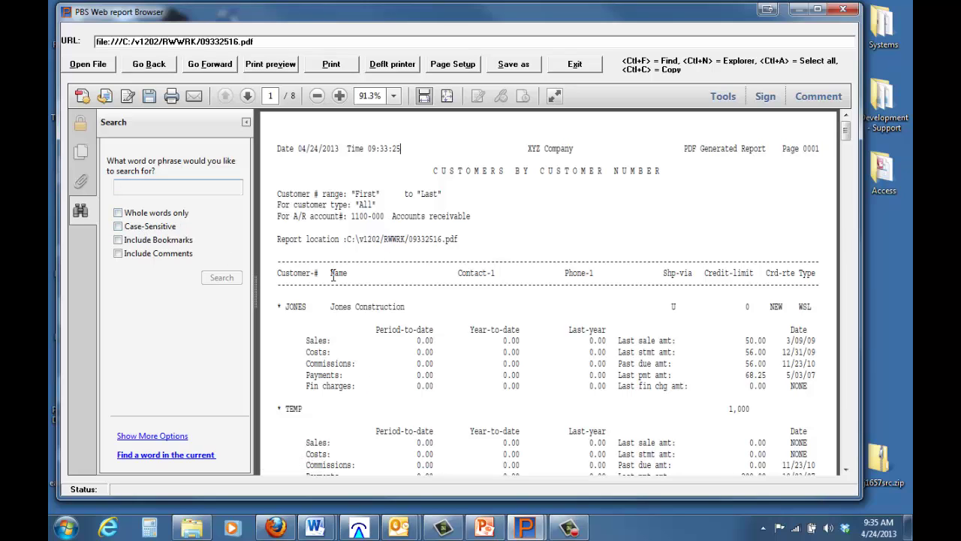
text(Elliott)
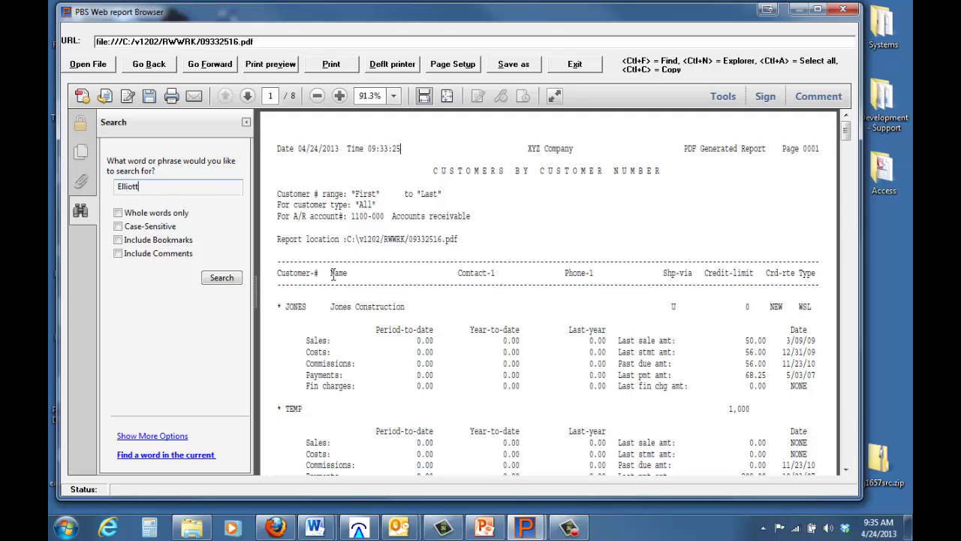
key(Return)
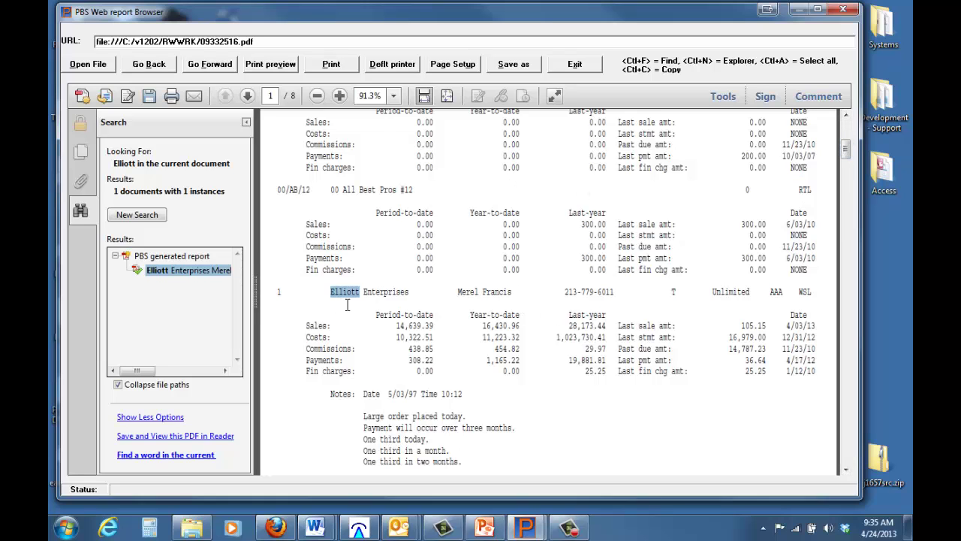
- Search the report for "Period", select Sullivan Graphics Design's last-year sales amount, and close the search
scroll(389, 315, up, 3)
scroll(389, 319, up, 2)
scroll(389, 319, down, 5)
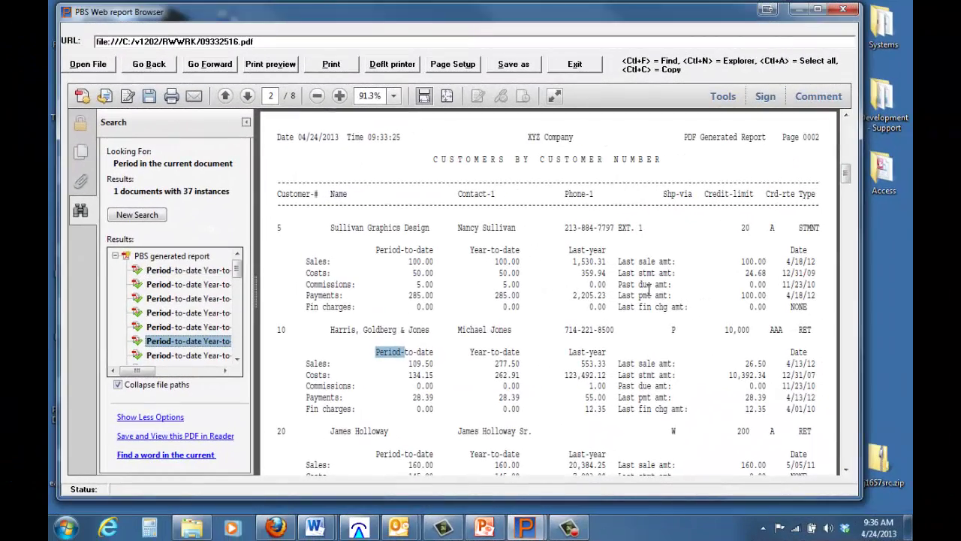
drag(570, 262, 606, 262)
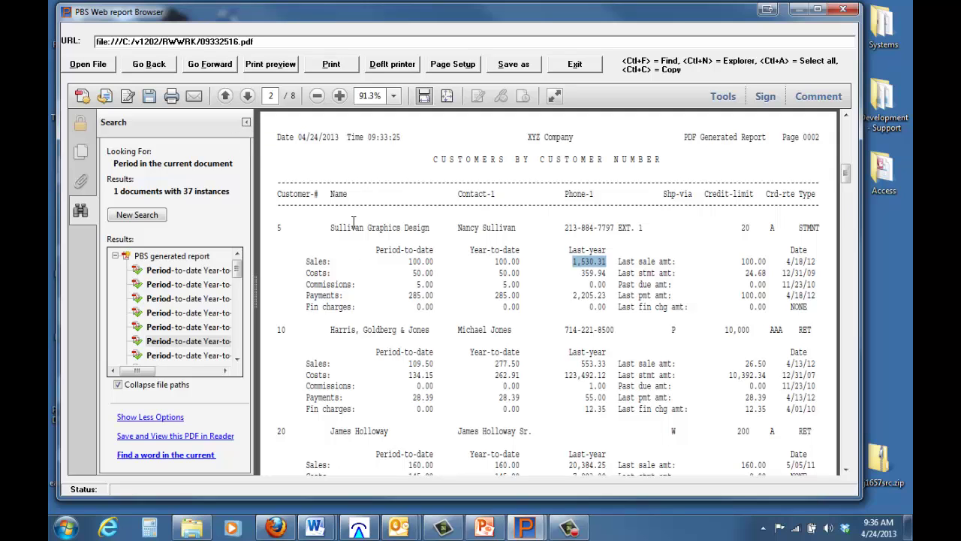
click(247, 122)
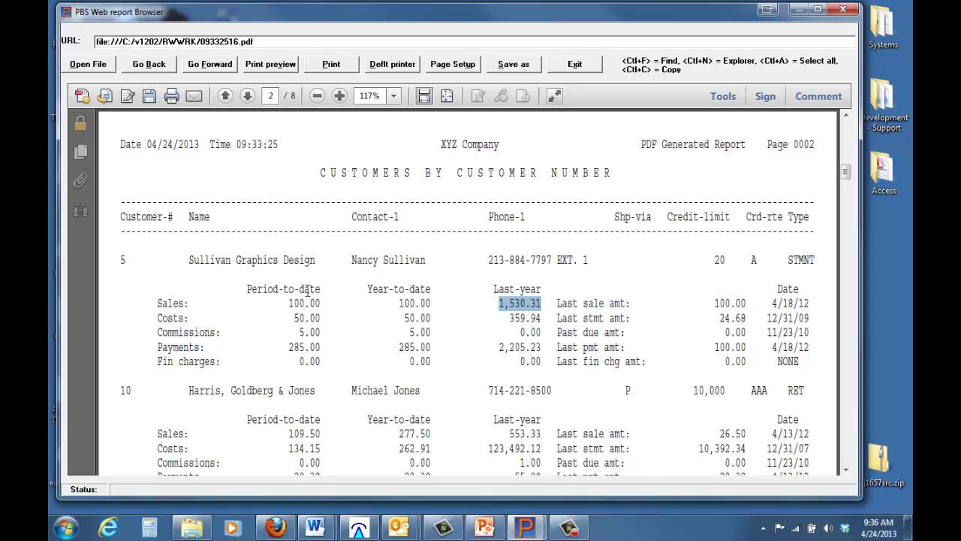
- Examine the print range choices Current page and Pages and the dialog for saving a PDF copy, without printing or saving
click(171, 97)
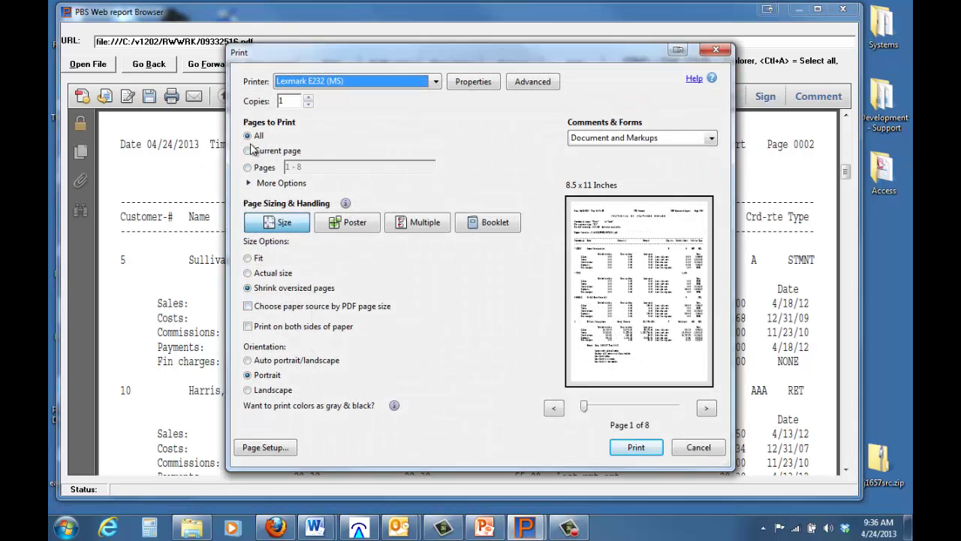
click(250, 150)
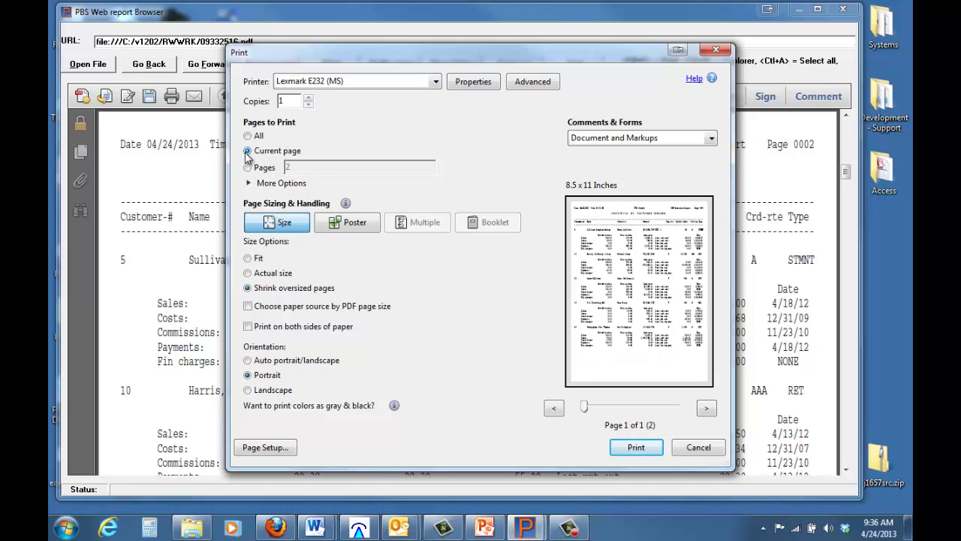
click(247, 167)
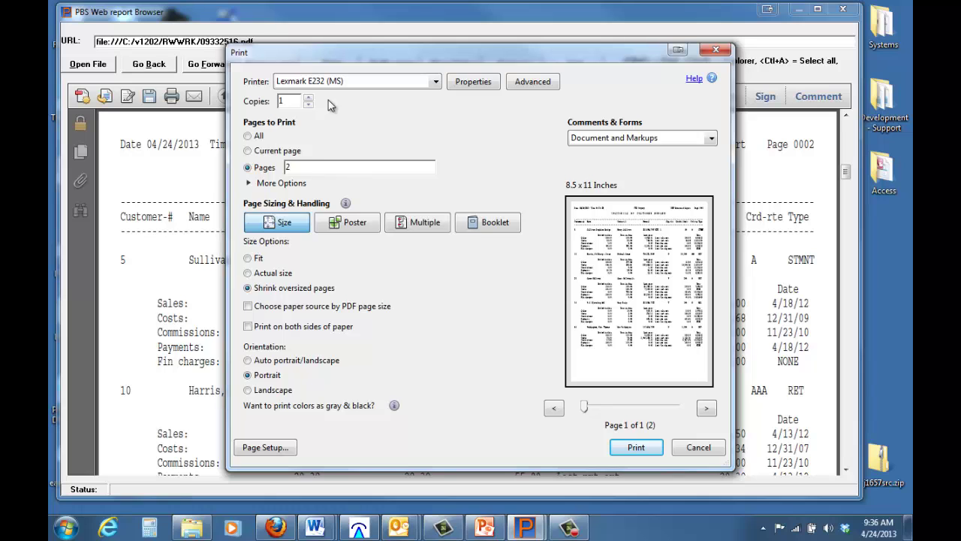
click(698, 447)
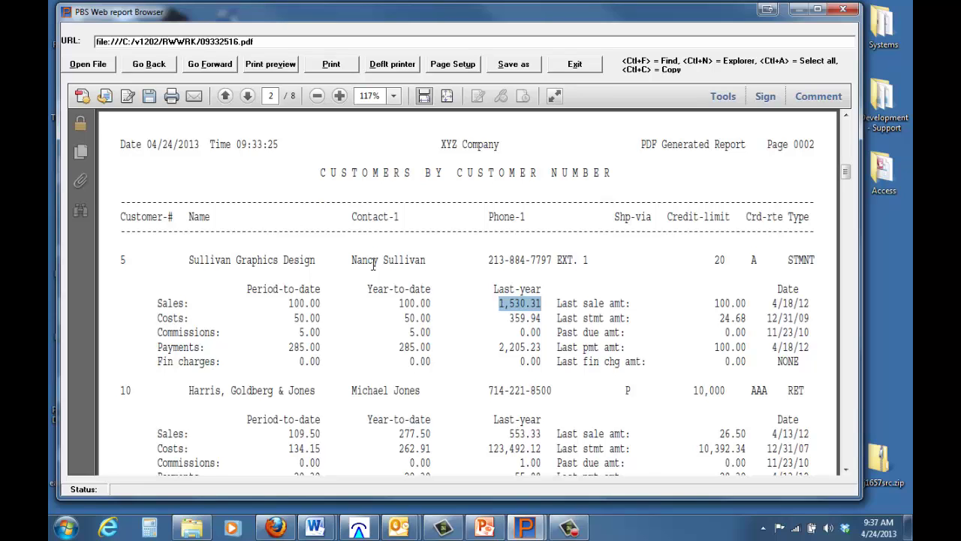
click(150, 99)
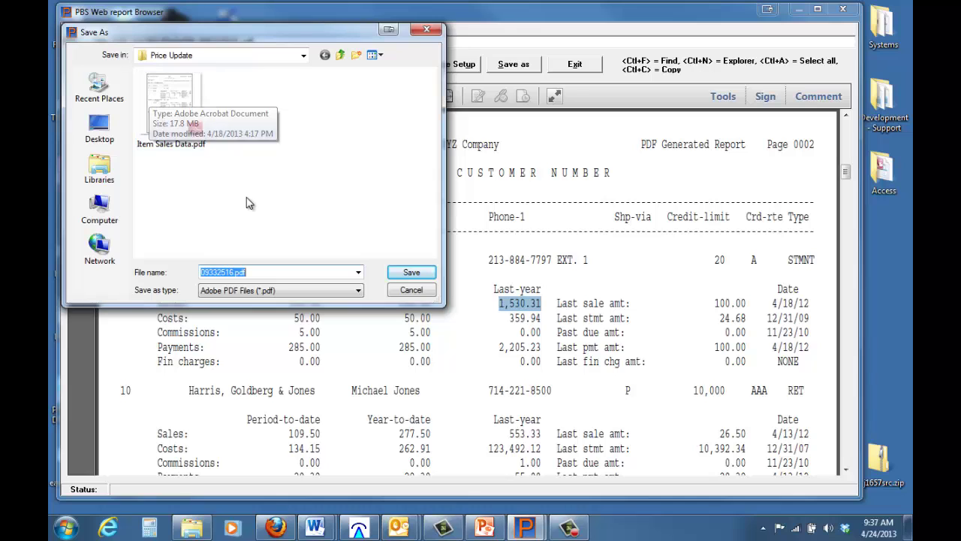
click(411, 291)
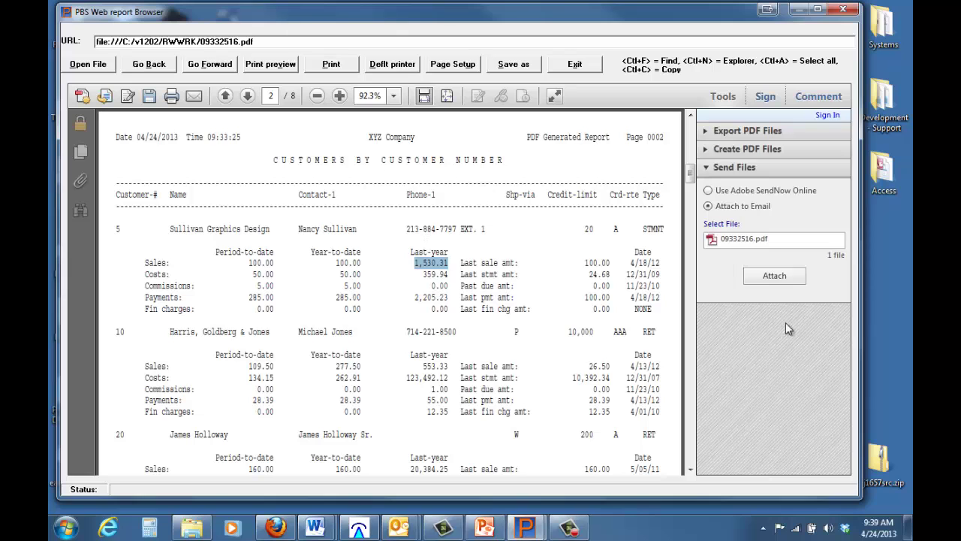
- Attach the report file 09332516.pdf to a new email message and close the message without sending it
click(778, 278)
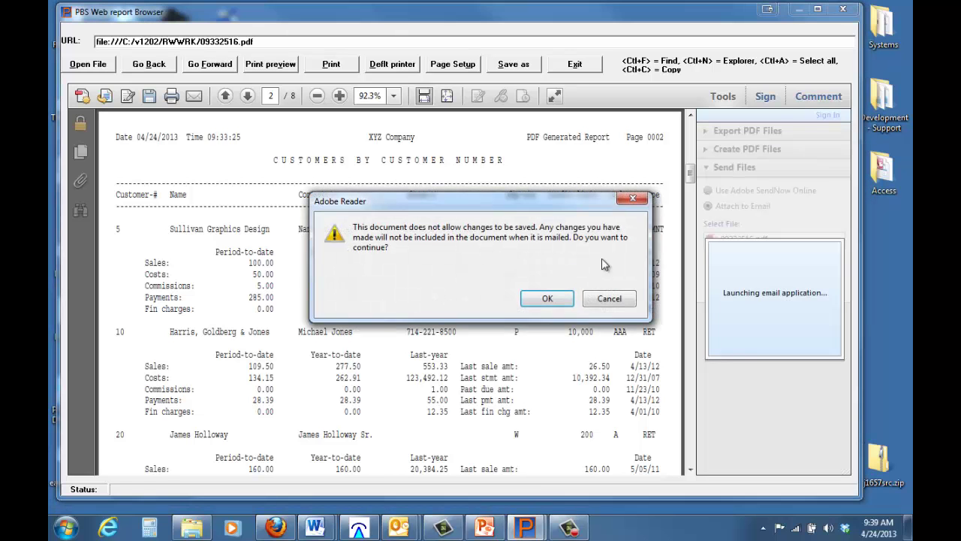
click(547, 299)
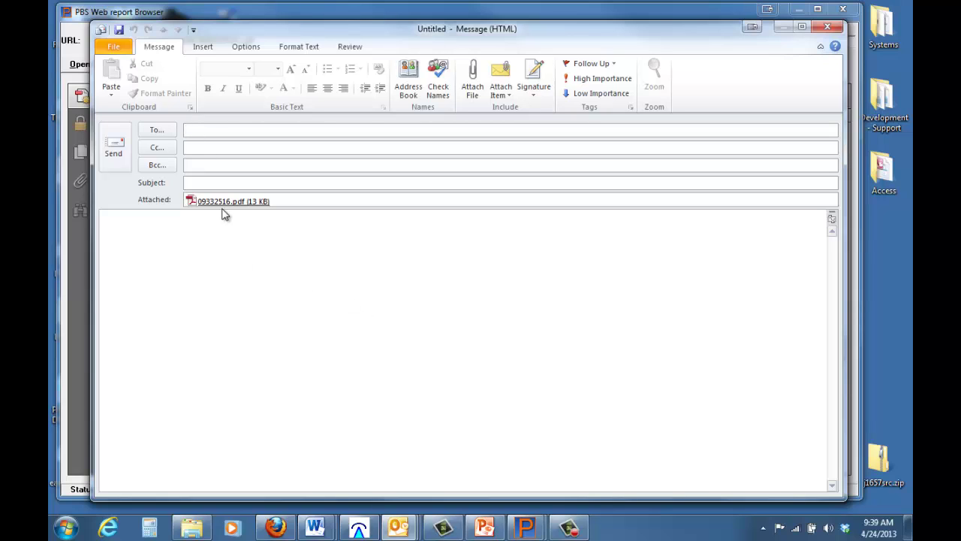
click(822, 28)
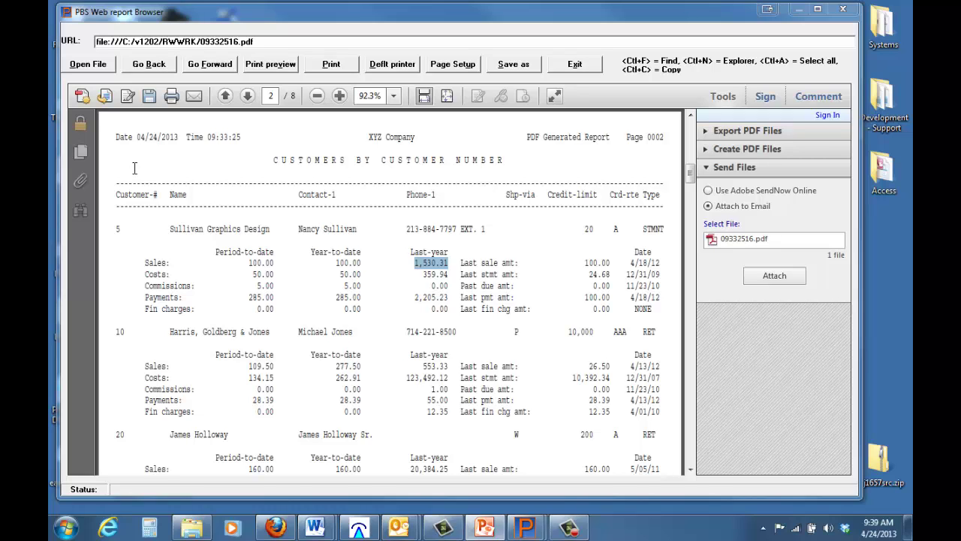
- Check the dialog for saving a PDF copy, cancel it, and exit the report viewer
click(149, 96)
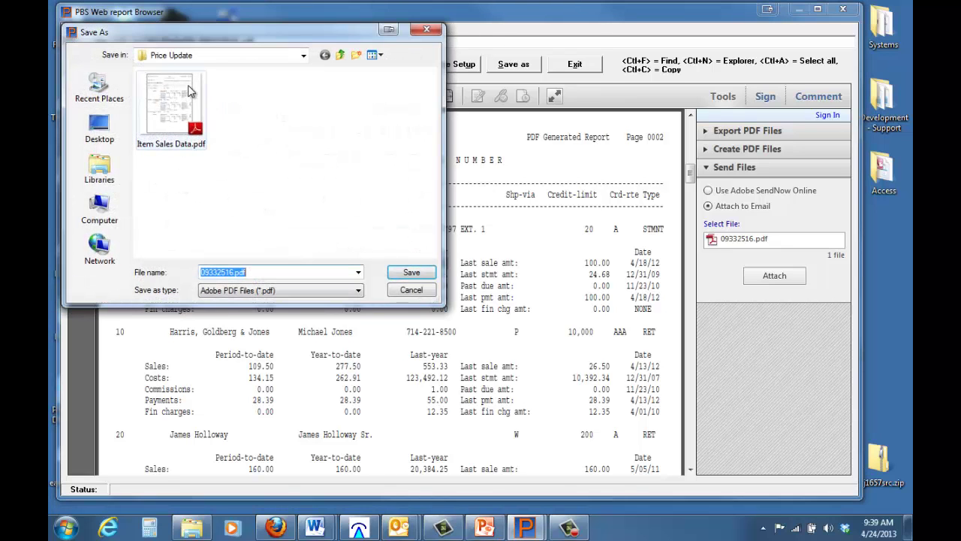
click(432, 293)
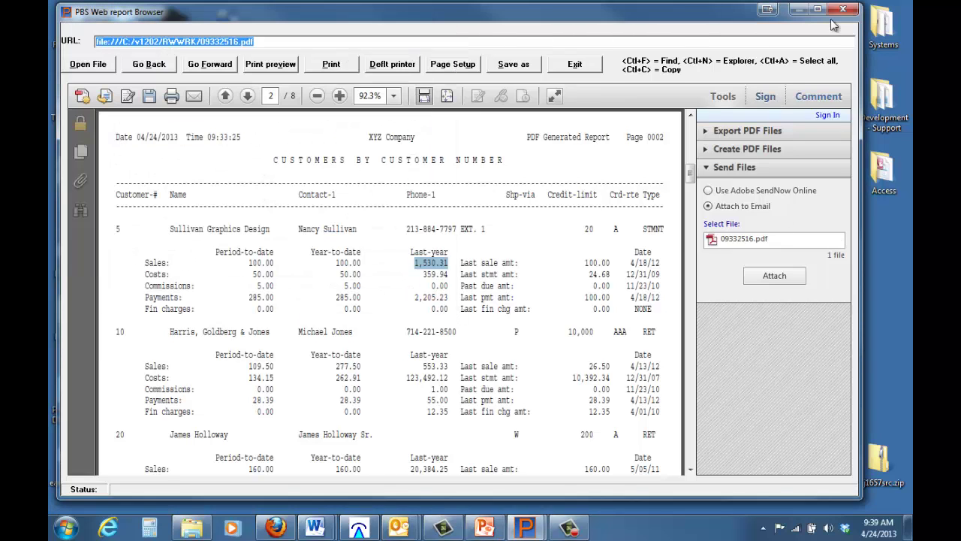
click(574, 64)
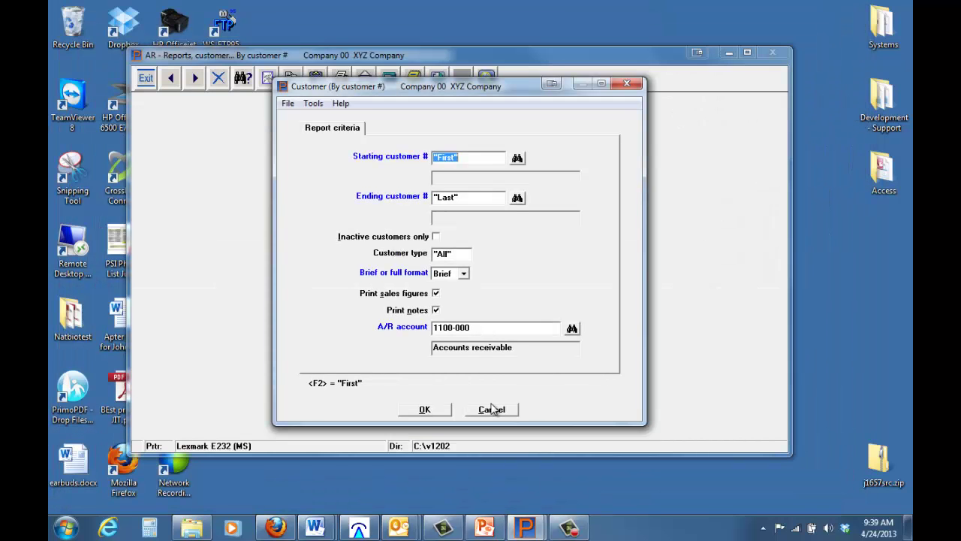
- Run the same customer report with the -PDF- printer, and close both the viewer and the report criteria
click(425, 409)
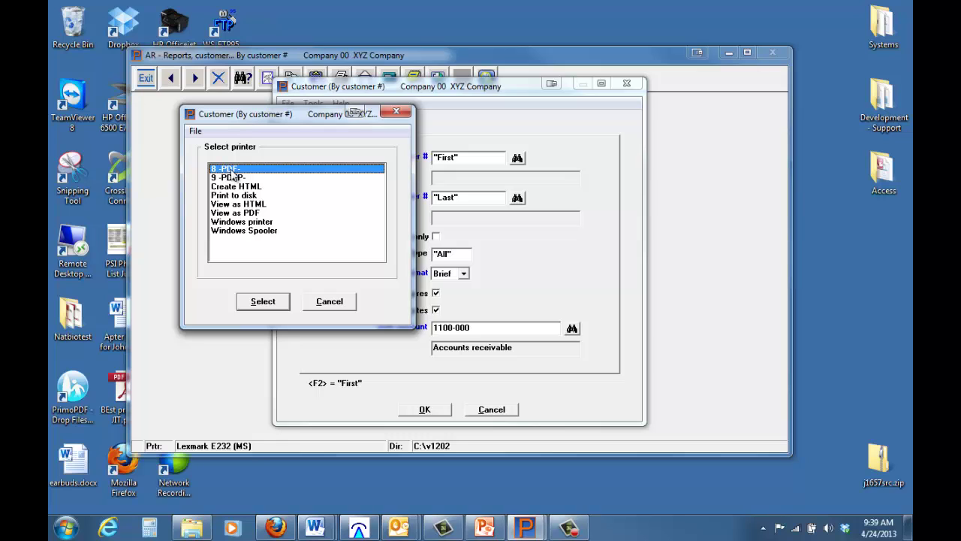
click(272, 303)
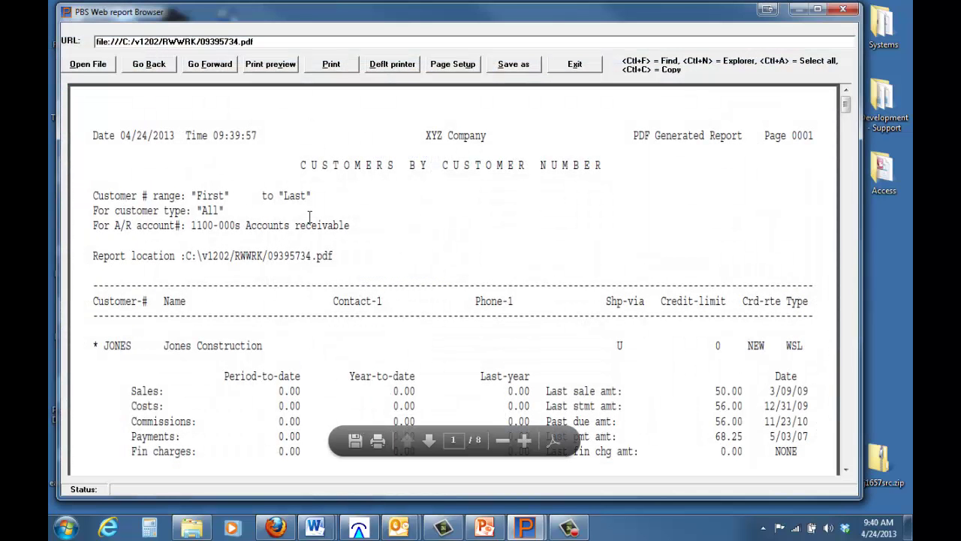
click(584, 69)
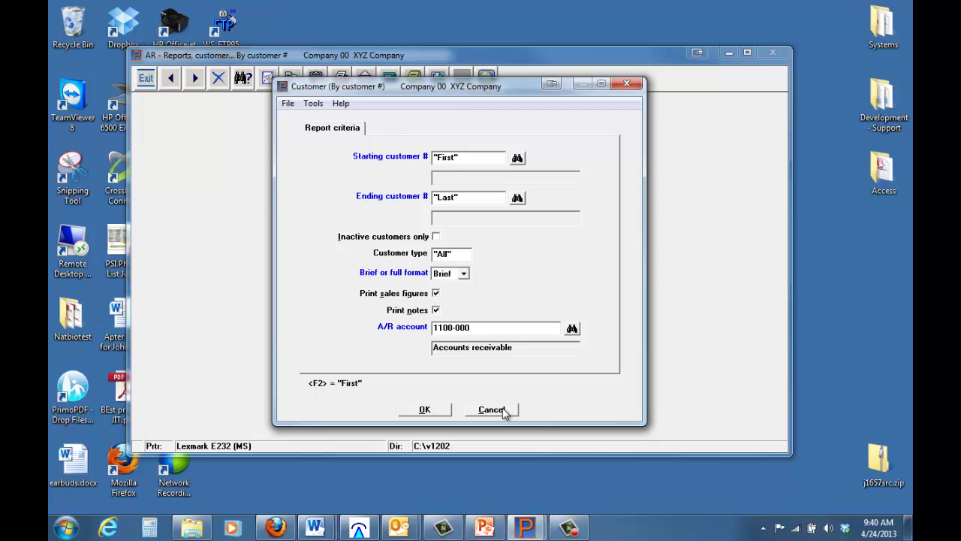
click(502, 410)
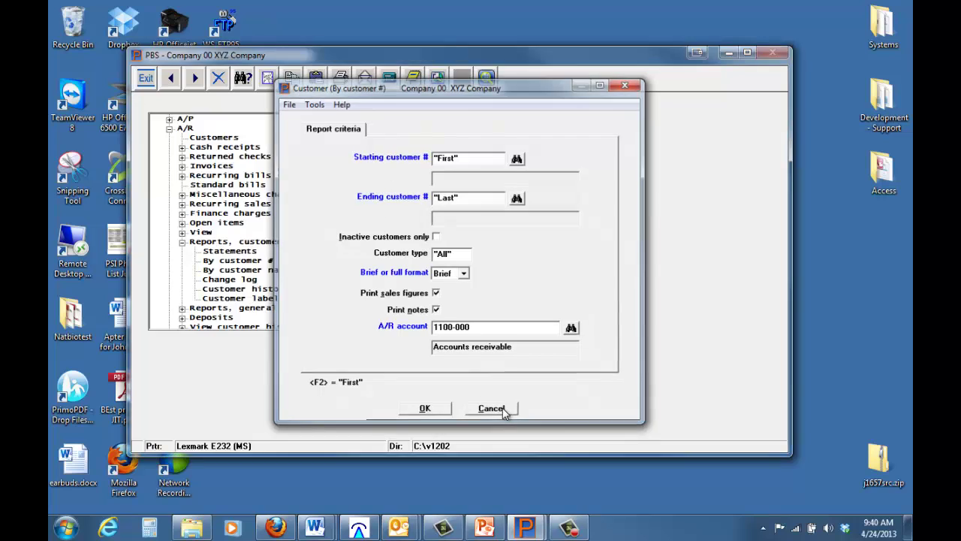
- Collapse the A/R branch, expand CTL, and select PDF form file processing
click(183, 242)
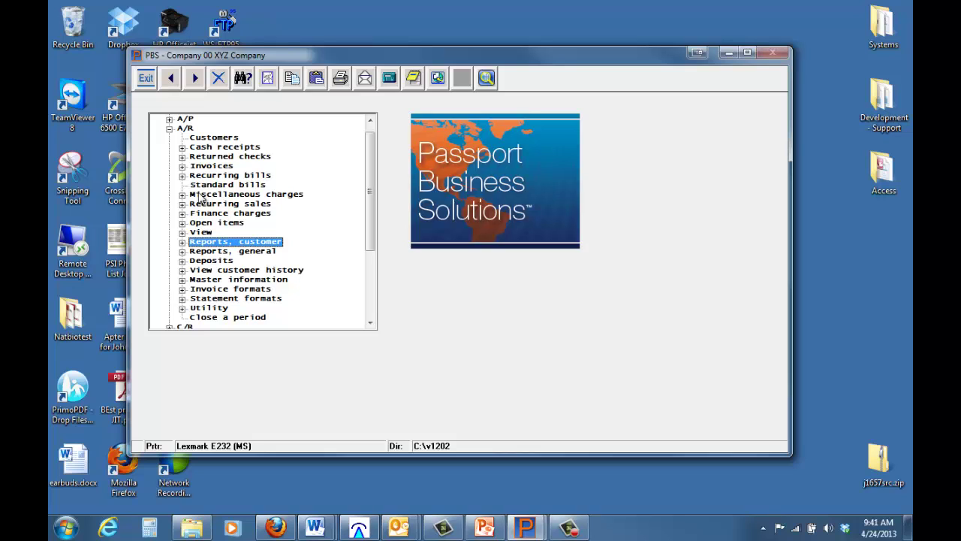
key(Left)
key(Left)
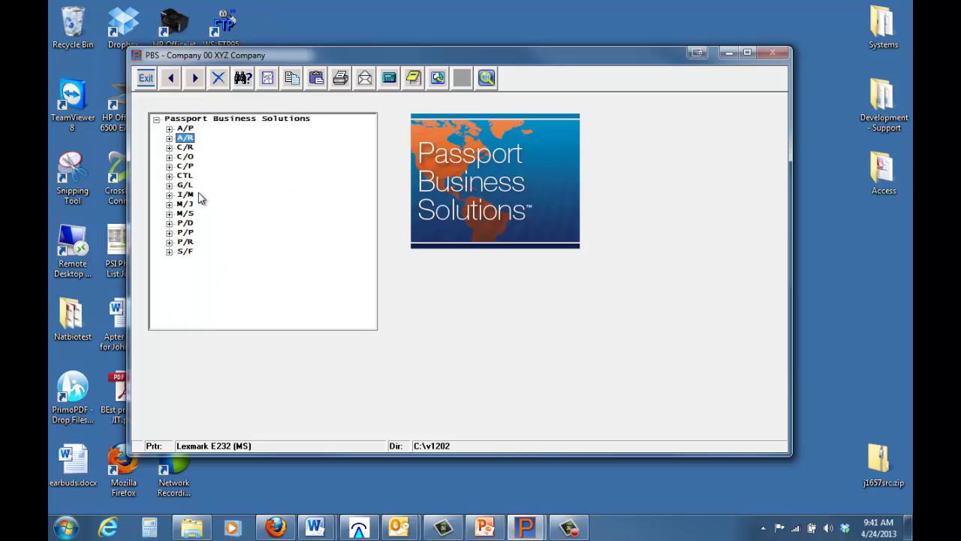
key(Down)
key(Down)
key(Down)
key(Down)
key(Right)
key(Down)
key(Down)
key(Down)
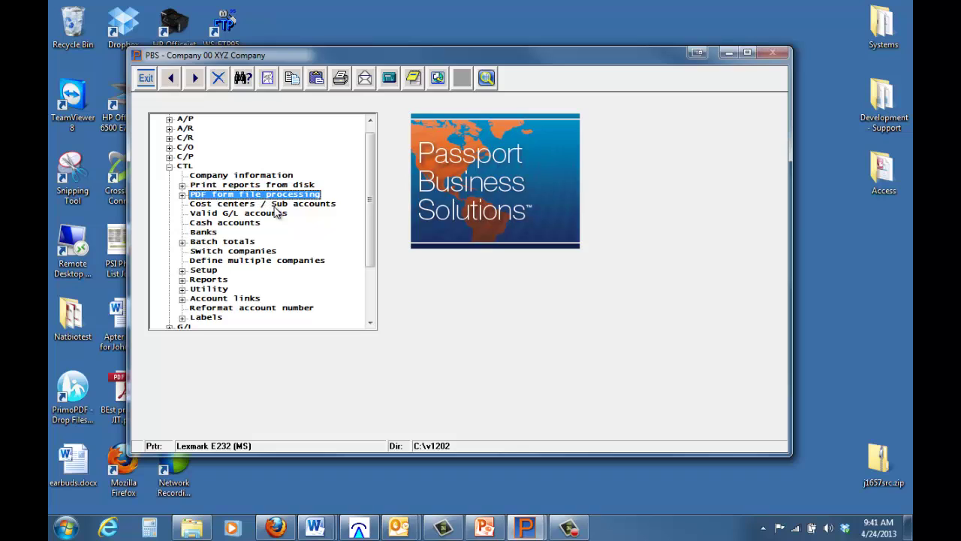
- Expand PDF form file processing, and open the PDFFIL folder from the desktop's Systems folder in Windows Explorer
click(182, 195)
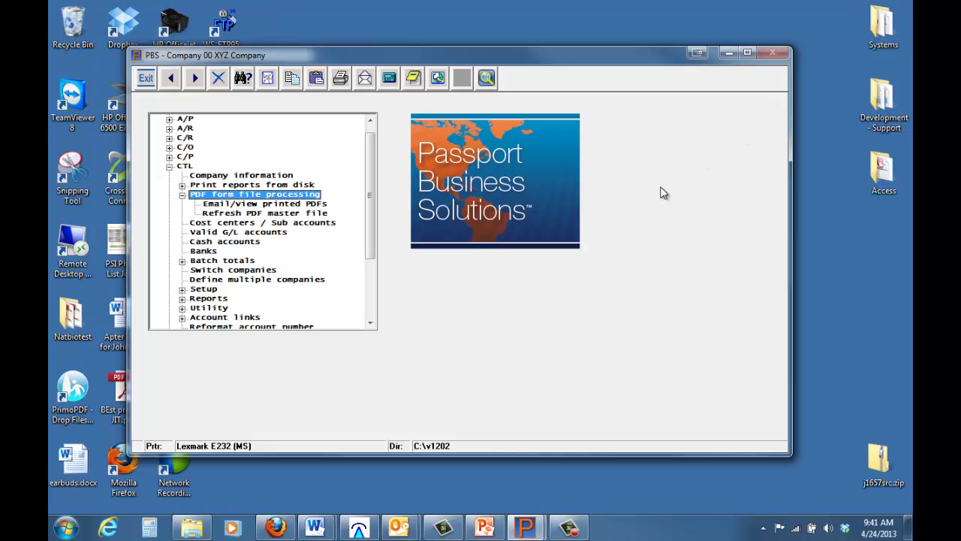
double_click(873, 44)
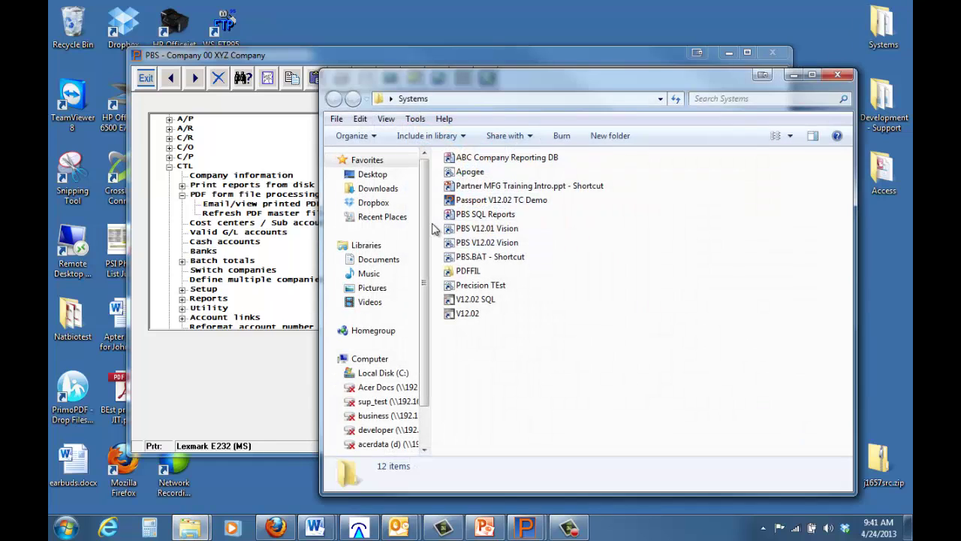
double_click(467, 270)
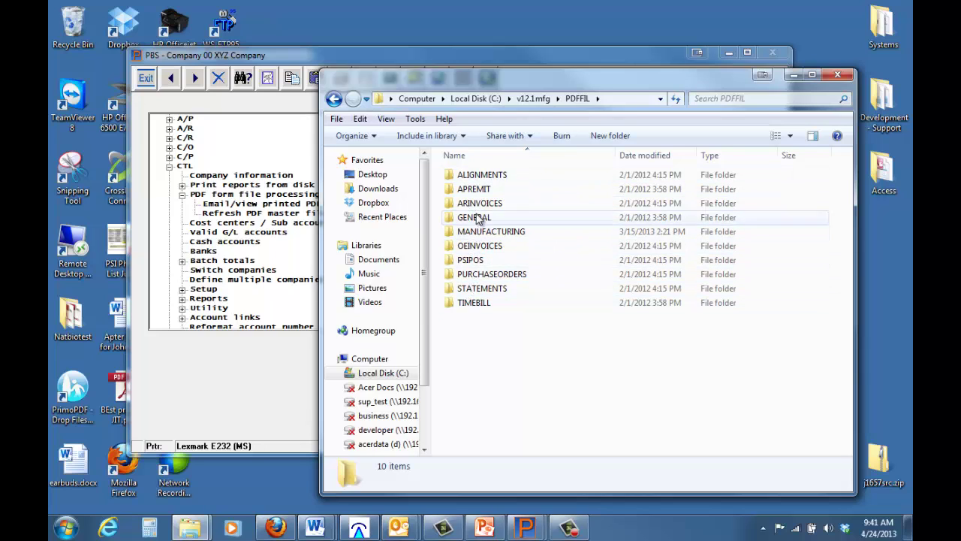
- Review the document-type subfolders in PDFFIL and open the MANUFACTURING folder to view its PDF files
mouse_move(493, 177)
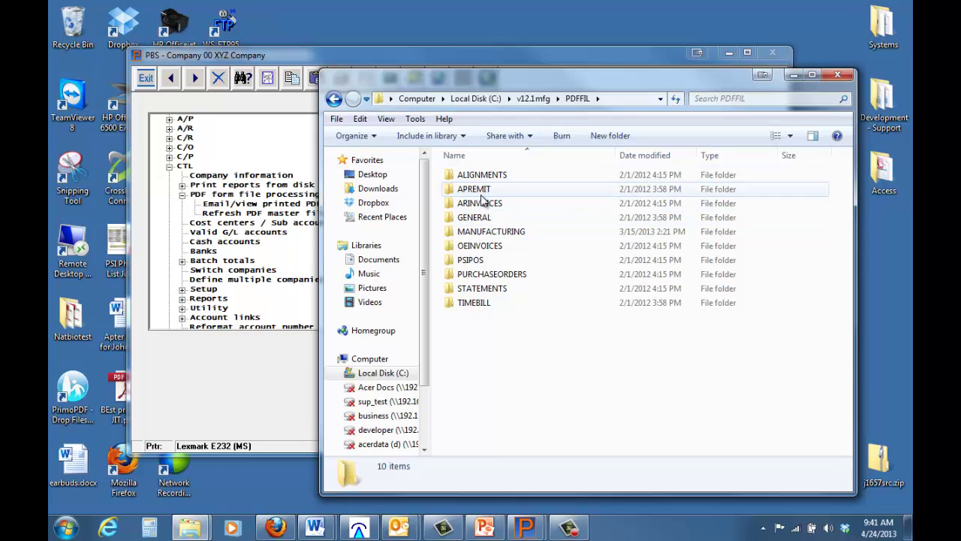
mouse_move(483, 196)
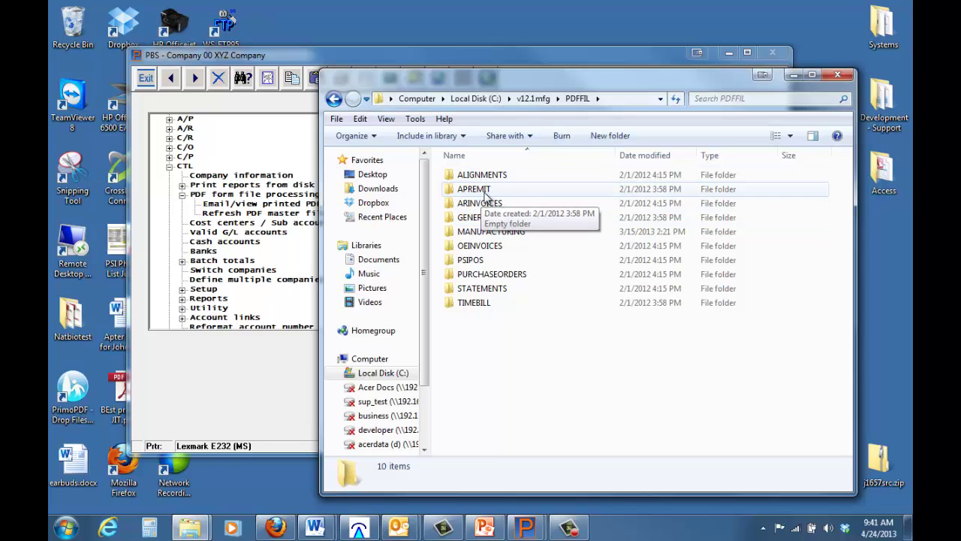
mouse_move(475, 213)
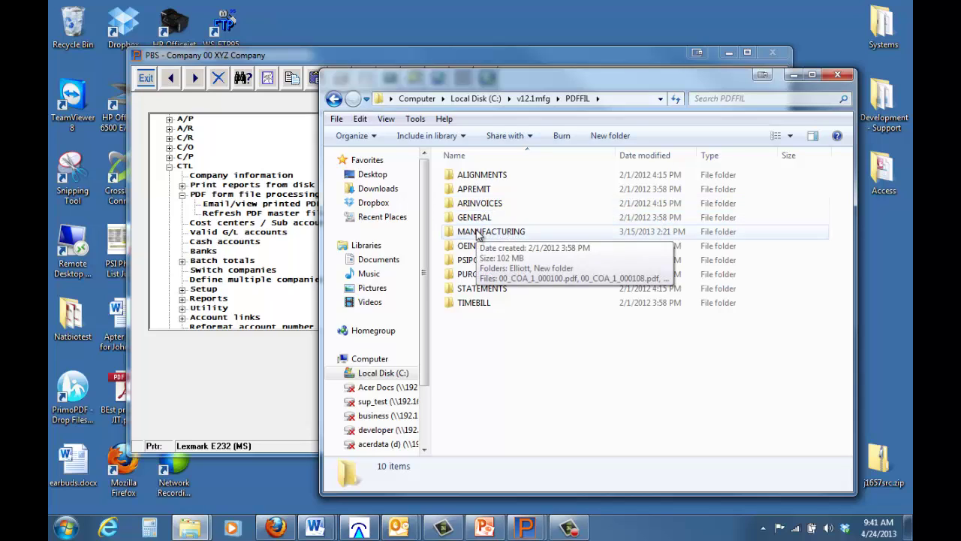
mouse_move(468, 260)
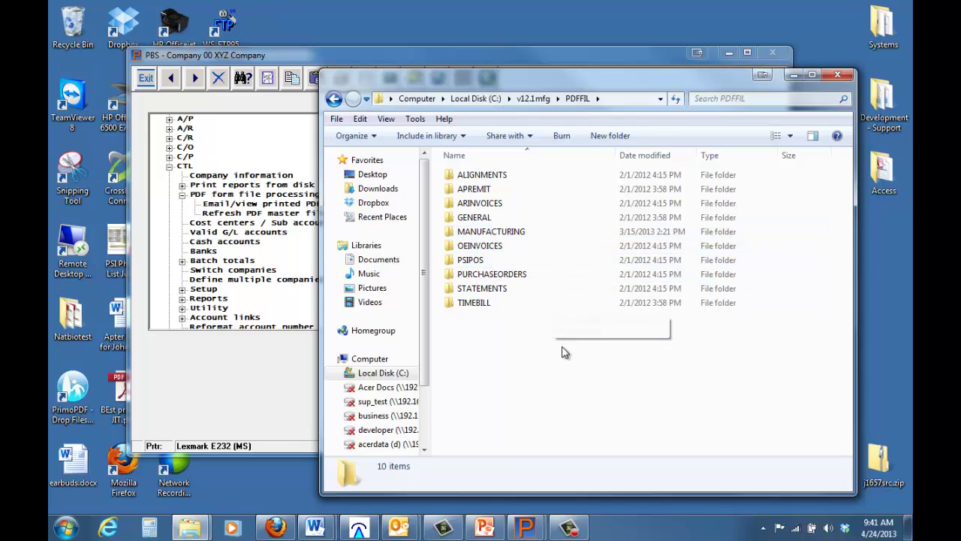
double_click(492, 231)
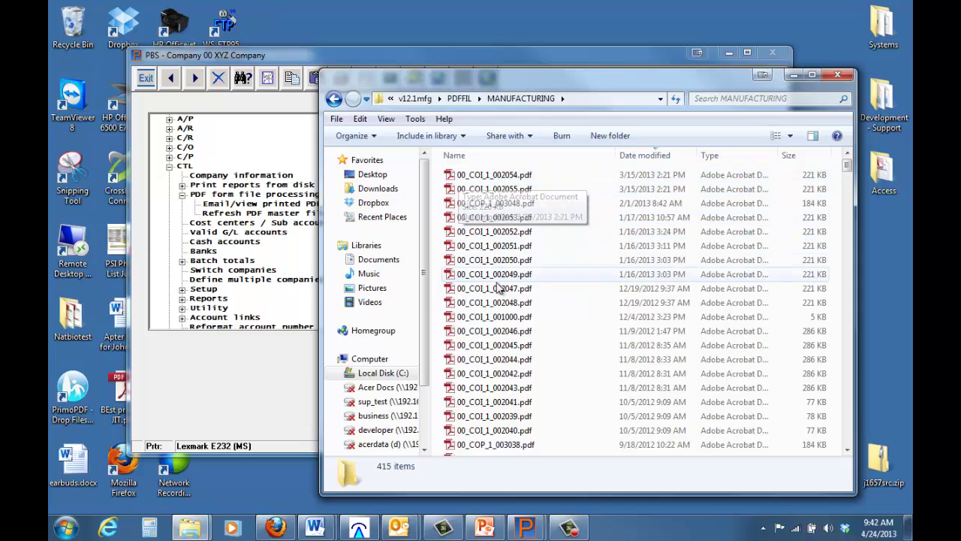
- Switch back to PBS, collapse PDF form file processing, and select Company information in the expanded CTL branch
click(255, 72)
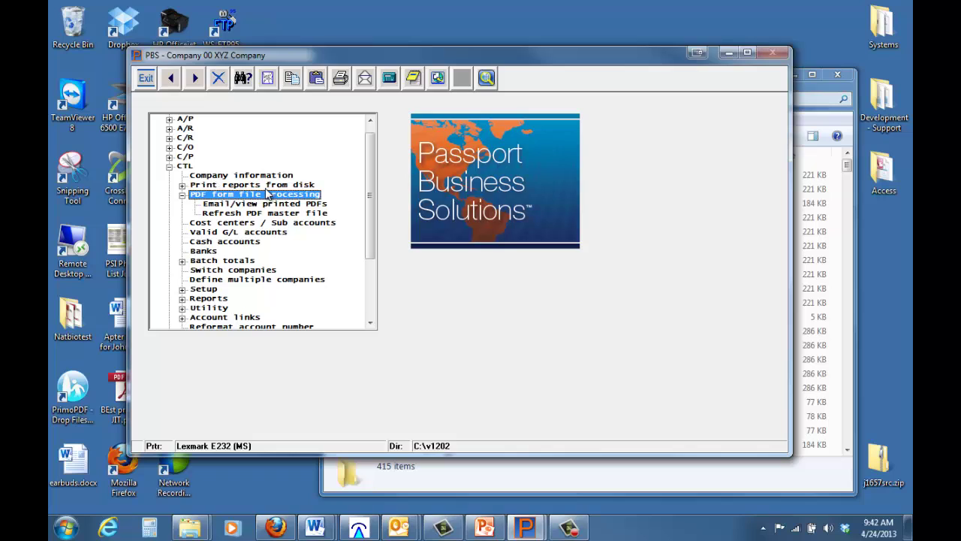
click(183, 195)
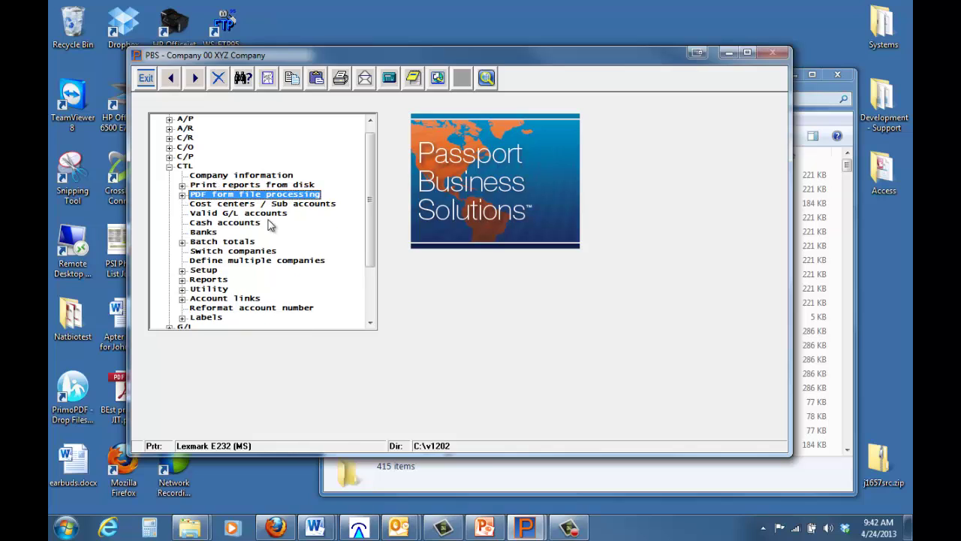
click(169, 166)
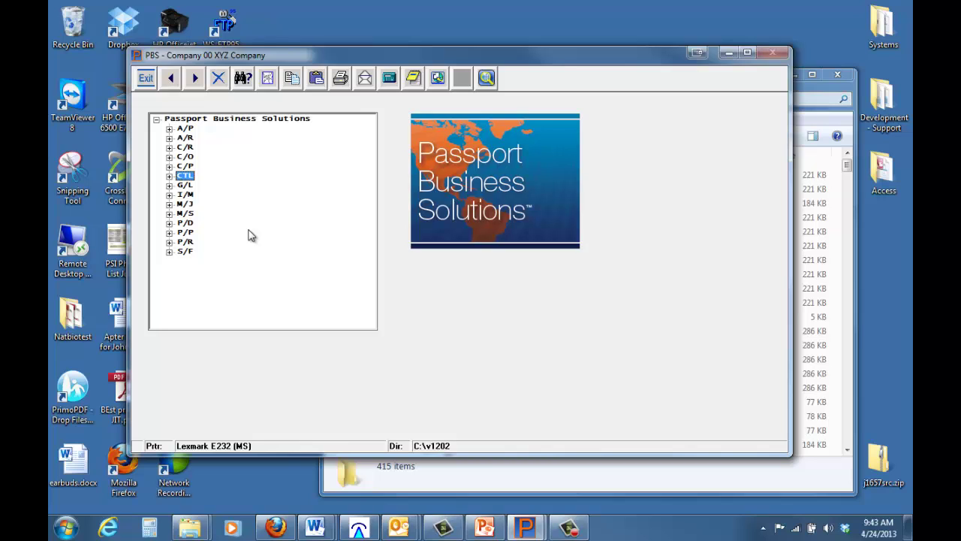
key(Right)
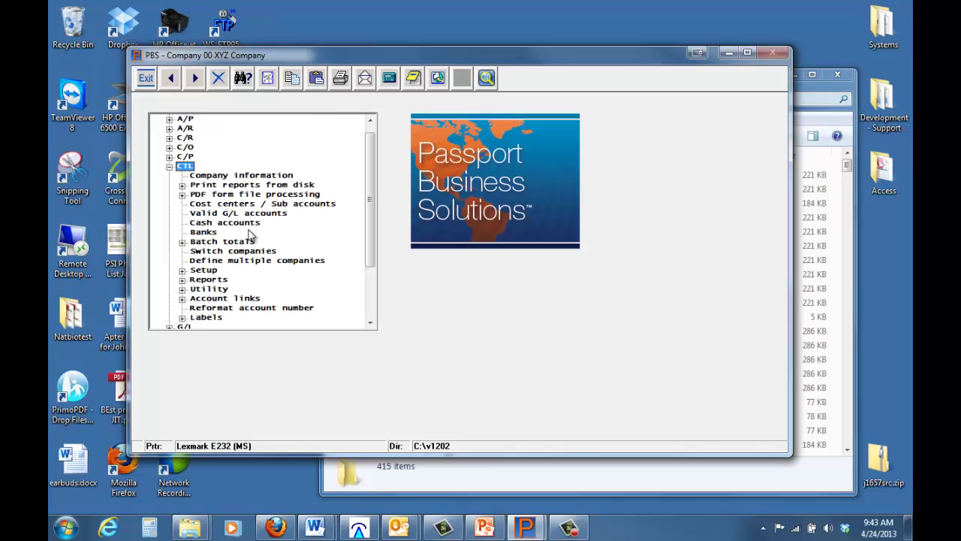
key(Down)
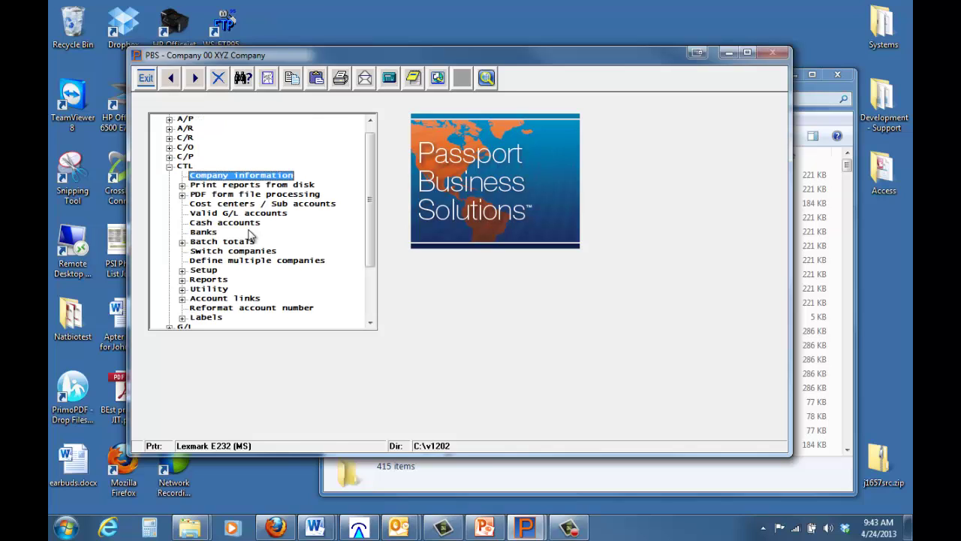